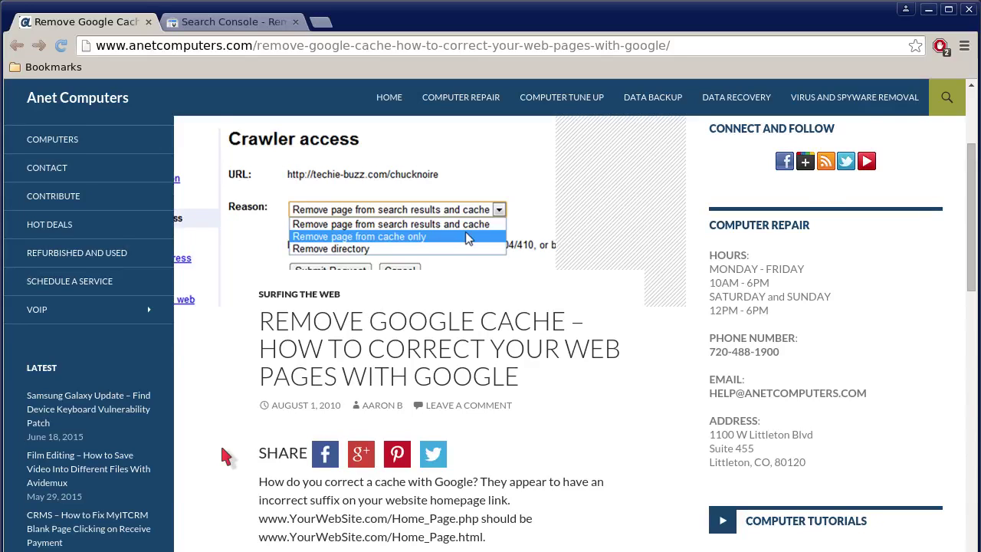
# - Read down through the article on removing pages from Google's cache
pyautogui.scroll(-1, 226, 455)
pyautogui.scroll(-1, 226, 455)
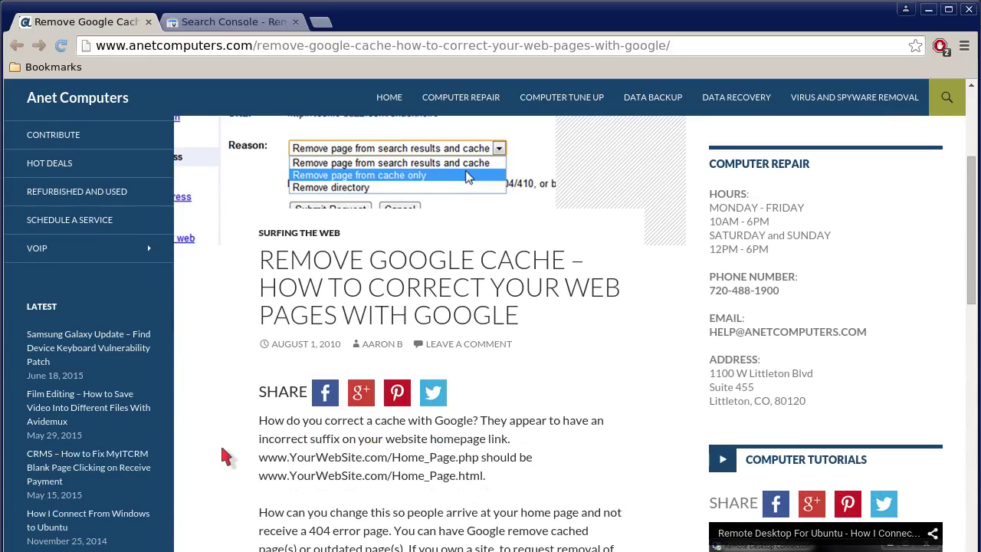
pyautogui.scroll(-1, 226, 455)
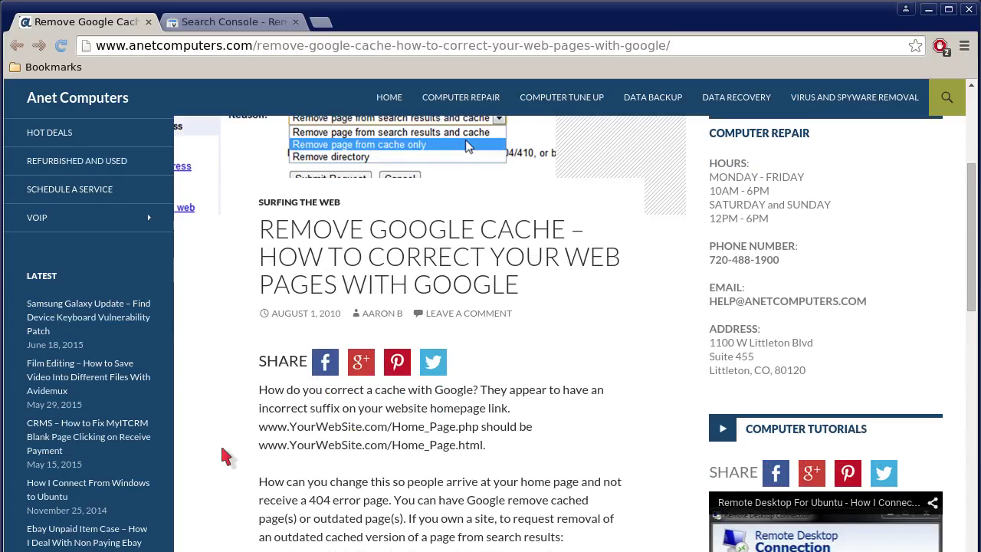
pyautogui.scroll(-1, 226, 455)
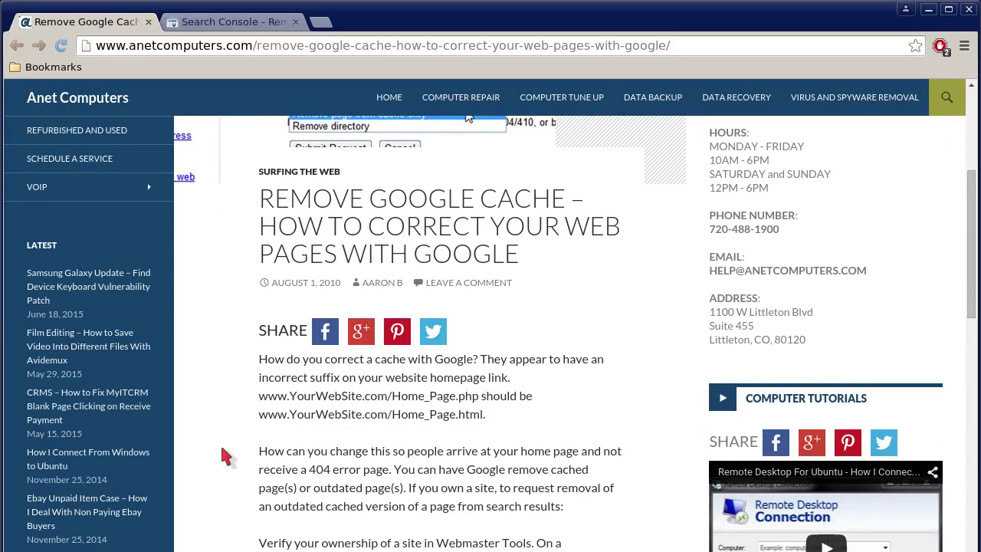
pyautogui.scroll(-1, 226, 455)
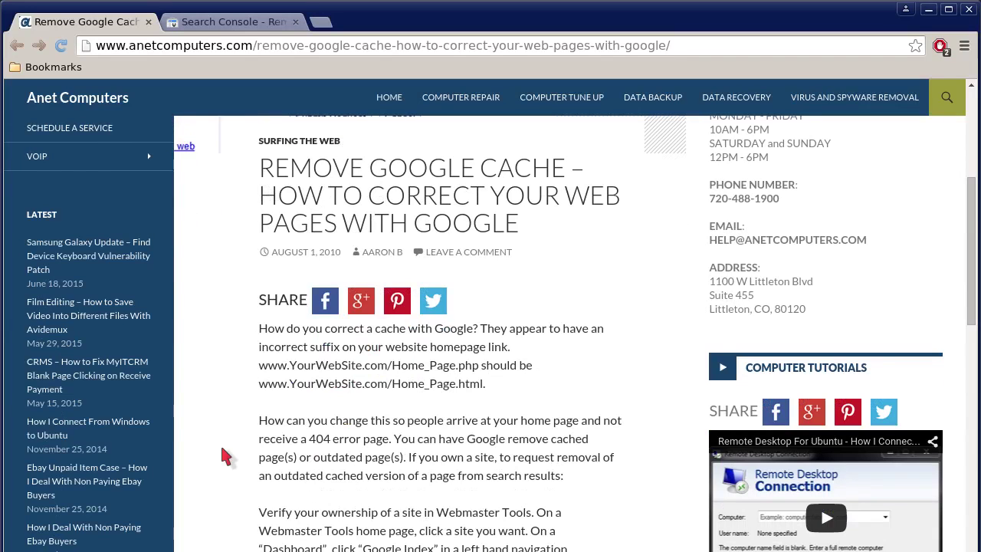
pyautogui.scroll(-1, 226, 456)
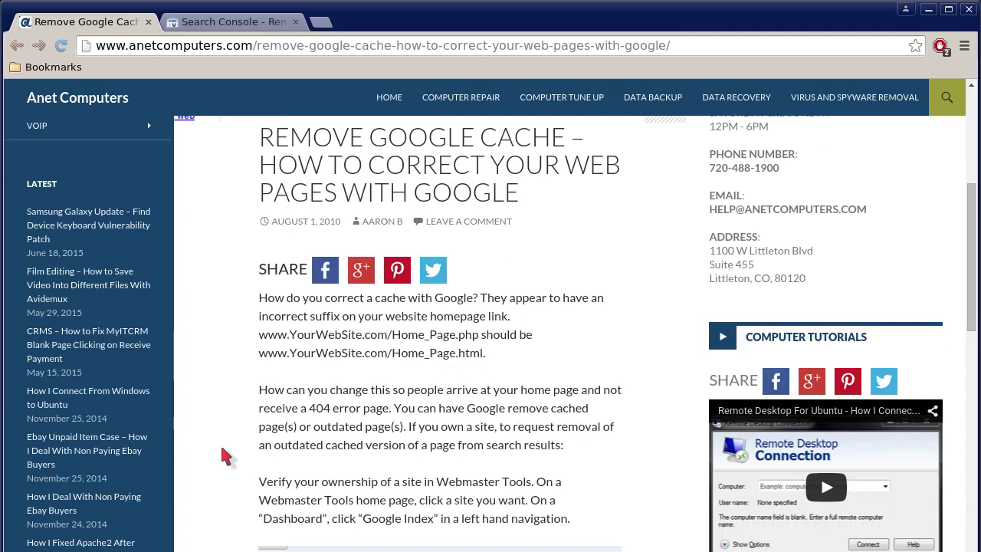
pyautogui.scroll(-1, 226, 455)
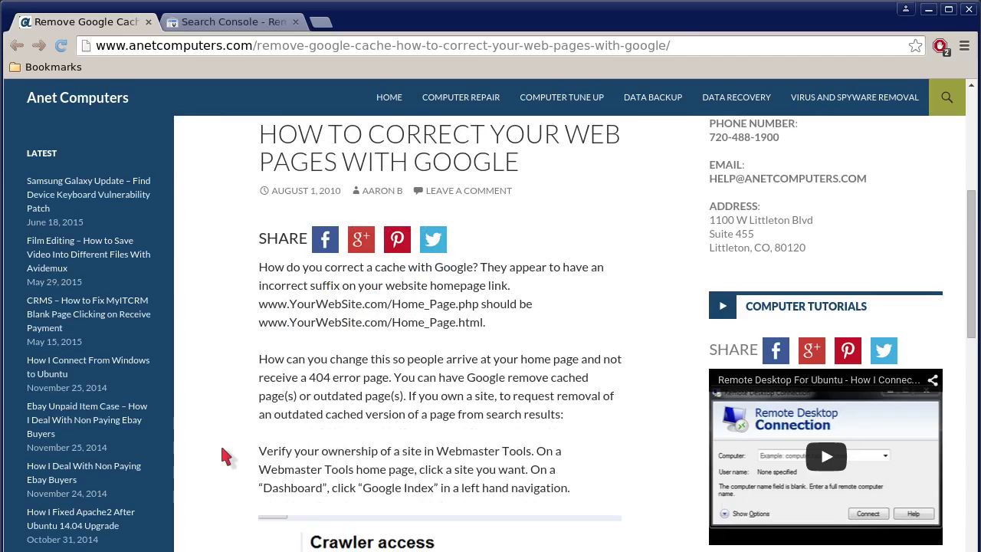
pyautogui.scroll(-1, 226, 456)
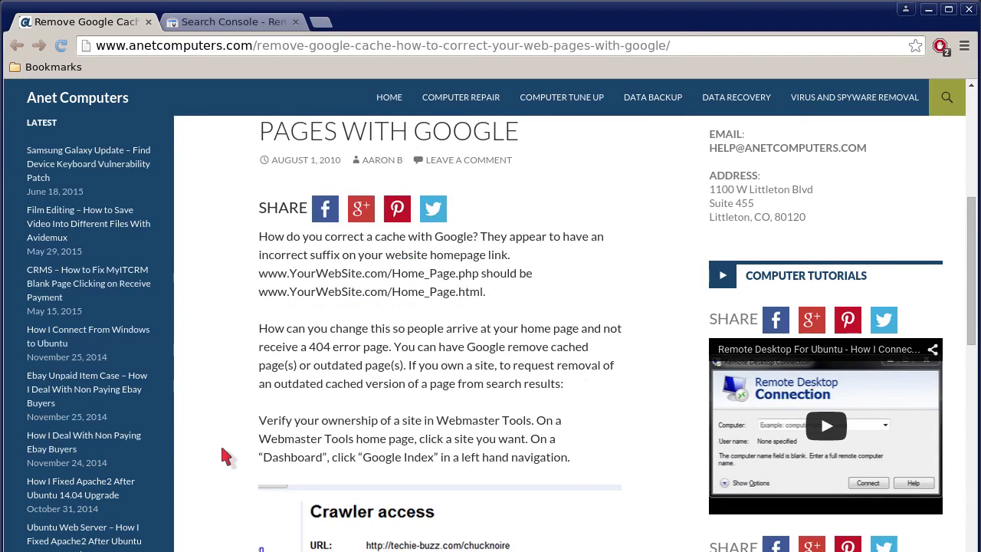
pyautogui.scroll(-1, 227, 455)
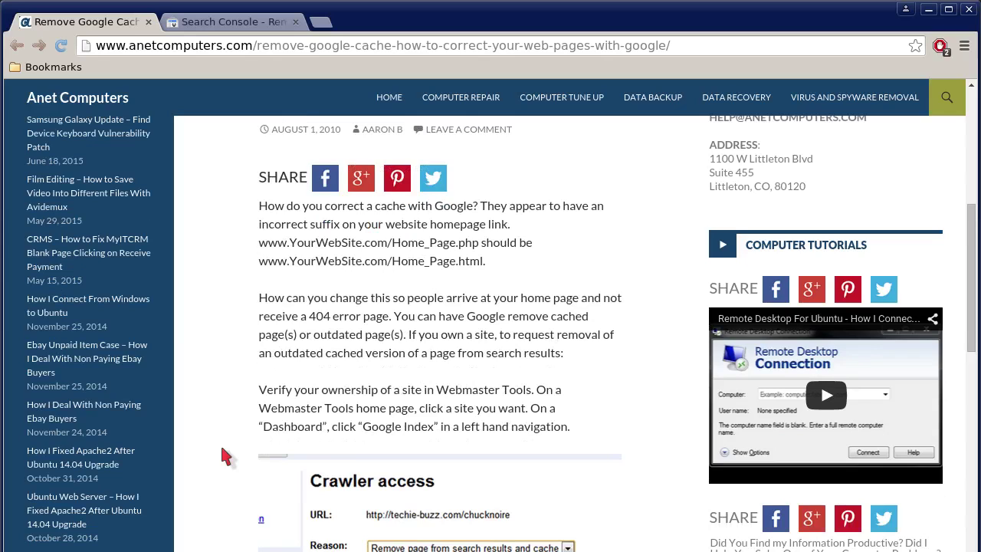
pyautogui.scroll(-1, 227, 455)
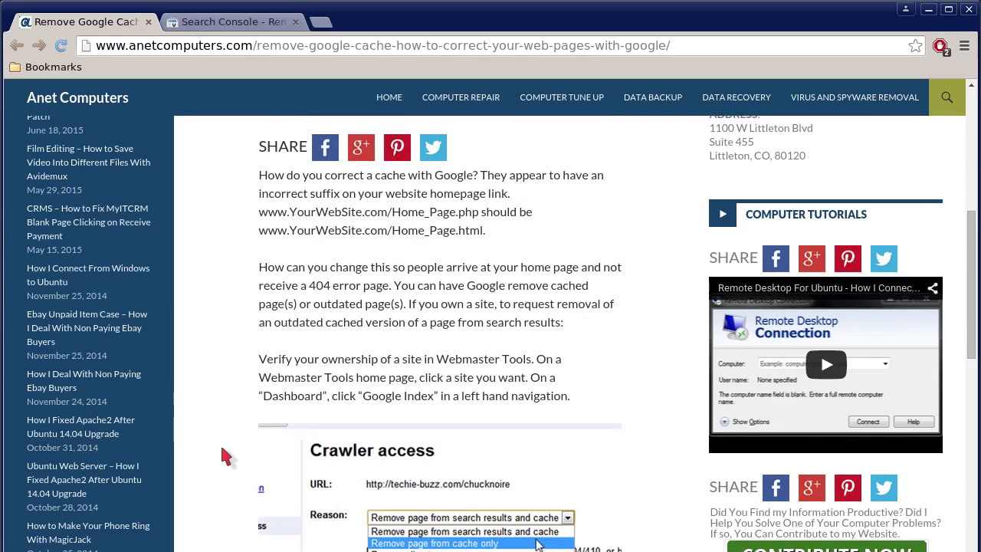
pyautogui.scroll(-1, 226, 456)
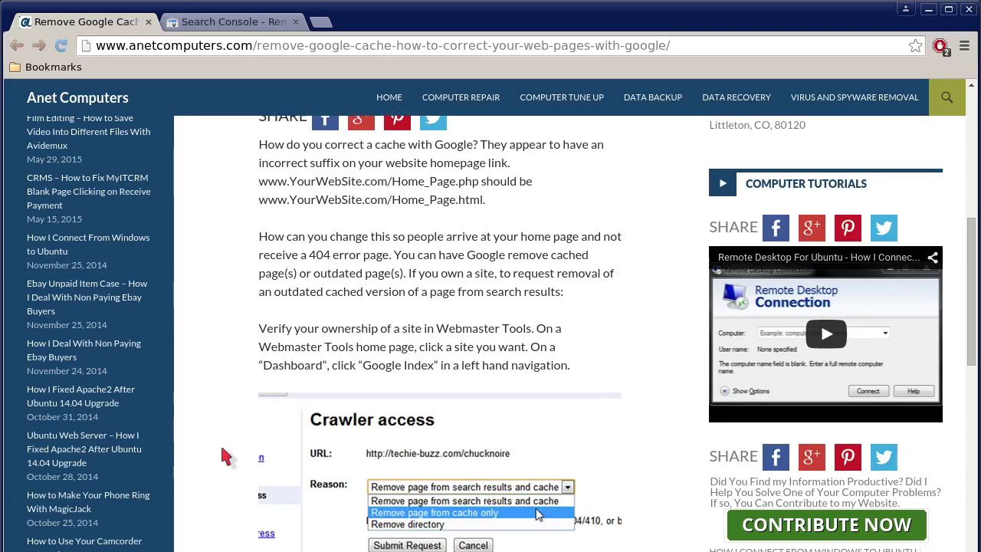
pyautogui.scroll(-1, 226, 457)
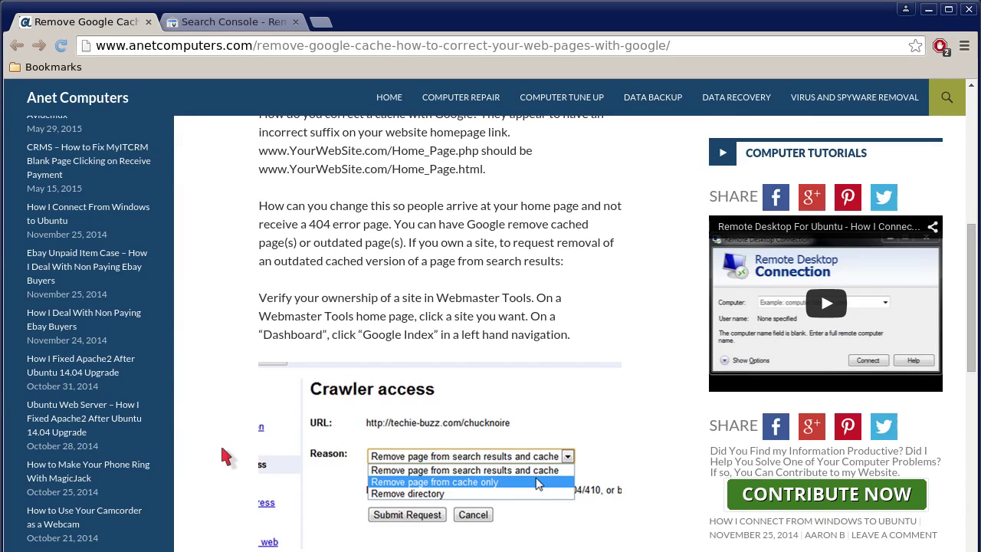
pyautogui.scroll(-1, 226, 457)
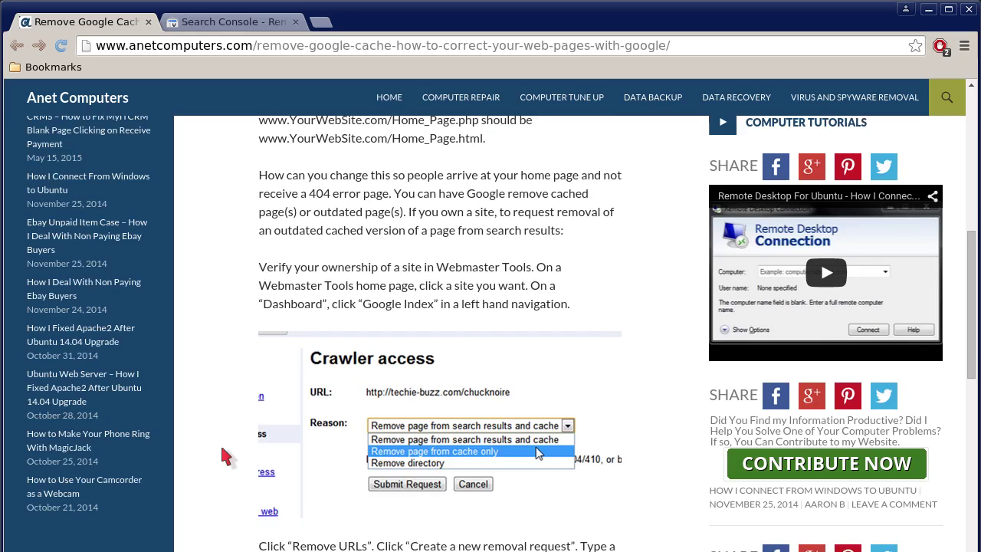
pyautogui.scroll(-1, 226, 457)
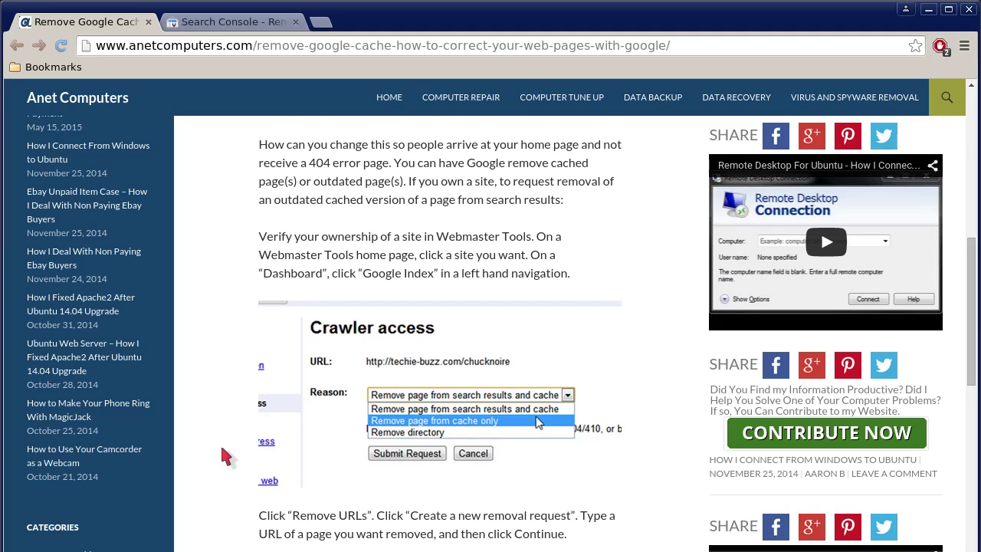
pyautogui.scroll(-1, 226, 456)
pyautogui.scroll(-1, 226, 457)
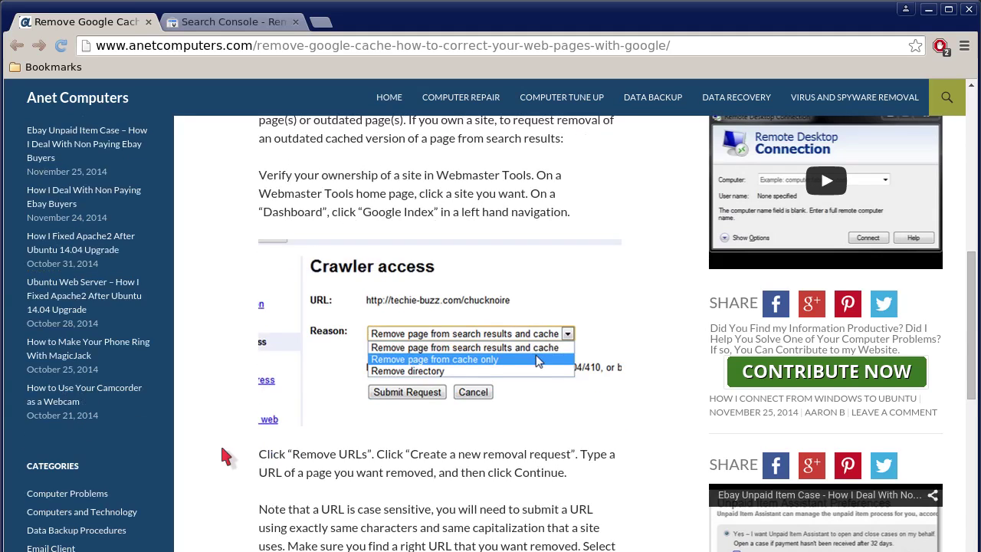
pyautogui.scroll(-5, 227, 456)
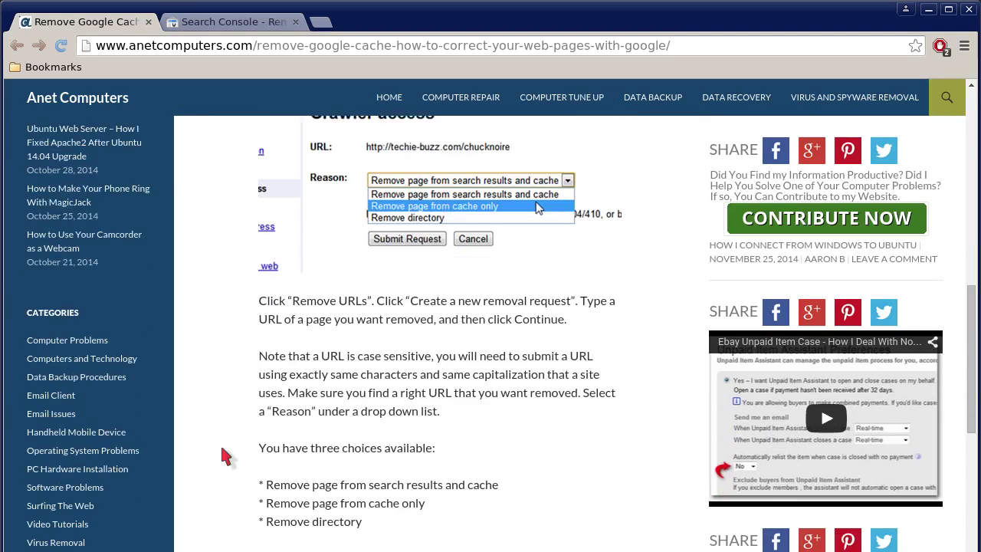
pyautogui.scroll(-1, 226, 457)
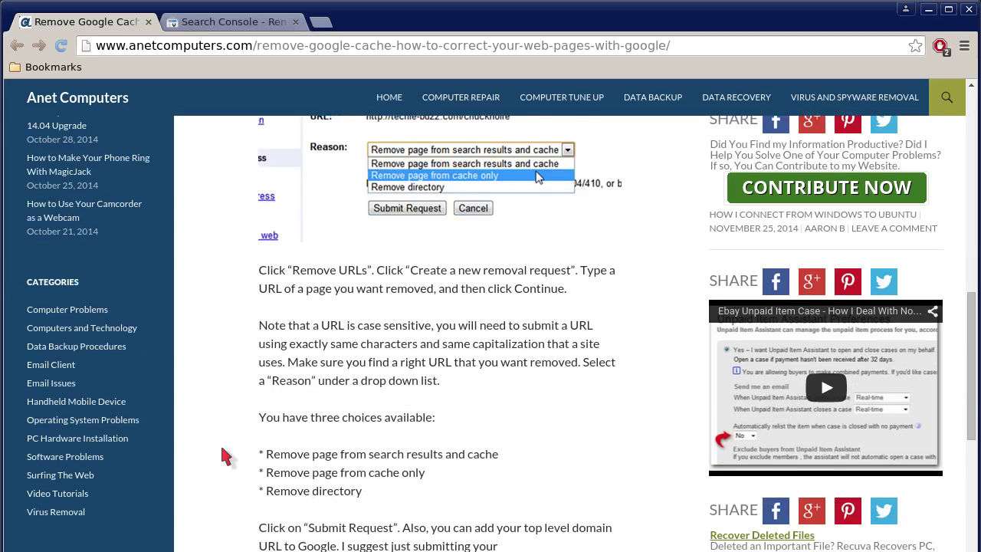
pyautogui.scroll(-1, 226, 456)
pyautogui.scroll(-1, 226, 456)
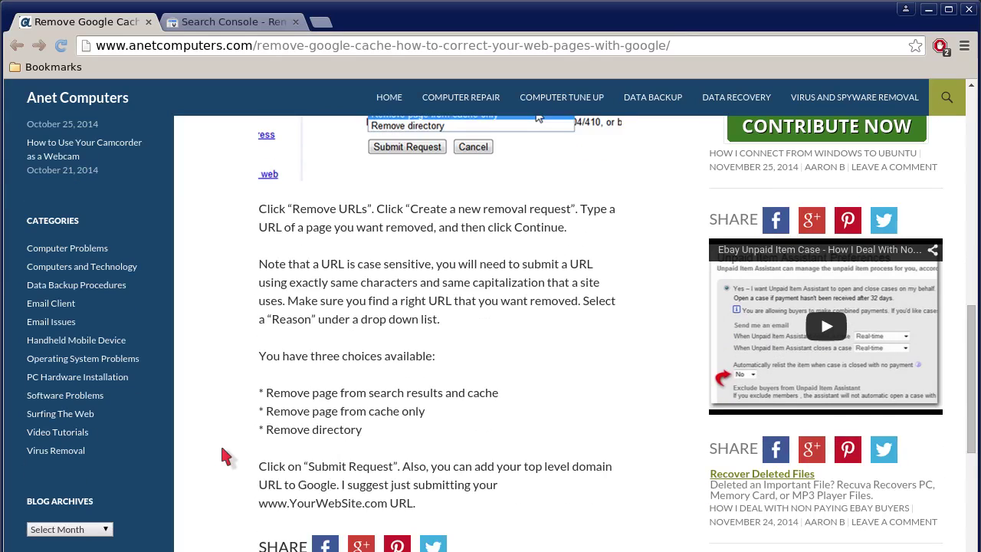
pyautogui.scroll(-1, 226, 456)
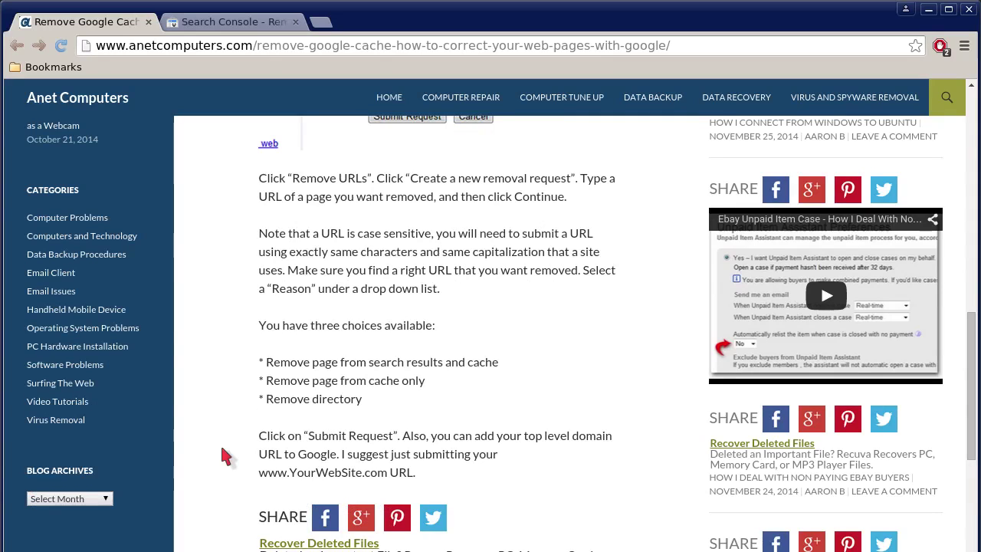
pyautogui.scroll(-1, 227, 456)
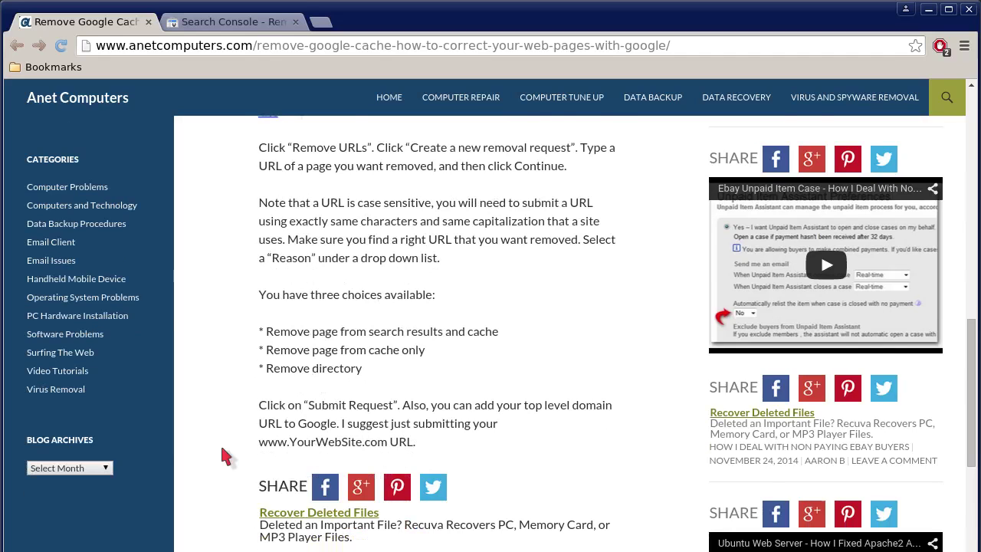
pyautogui.scroll(-1, 227, 455)
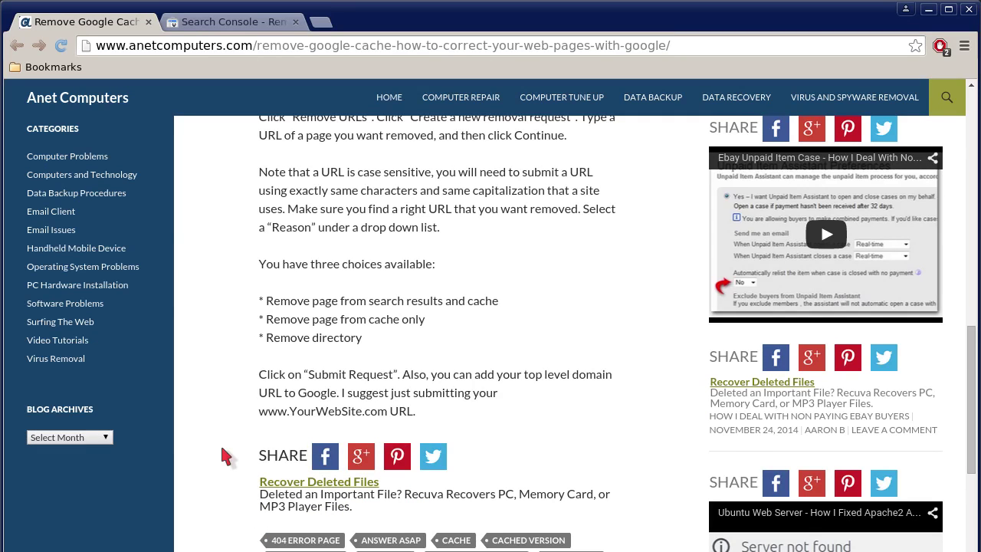
pyautogui.scroll(-1, 227, 455)
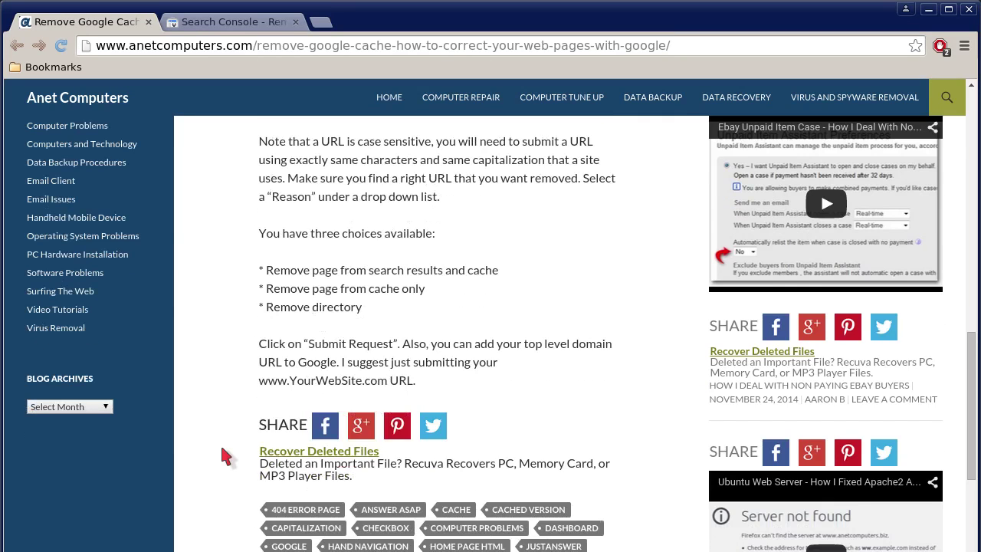
pyautogui.scroll(-1, 227, 456)
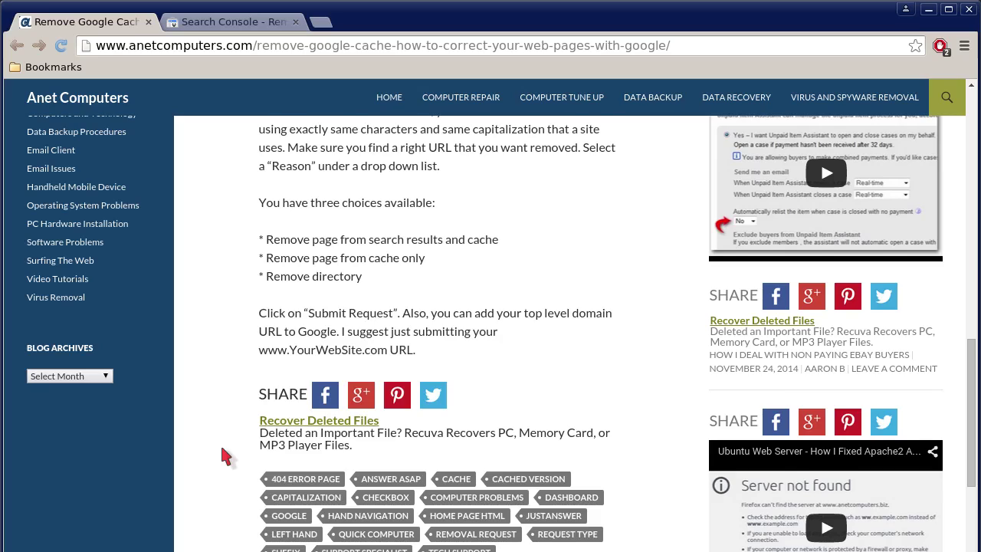
pyautogui.scroll(-3, 226, 456)
pyautogui.scroll(6, 226, 456)
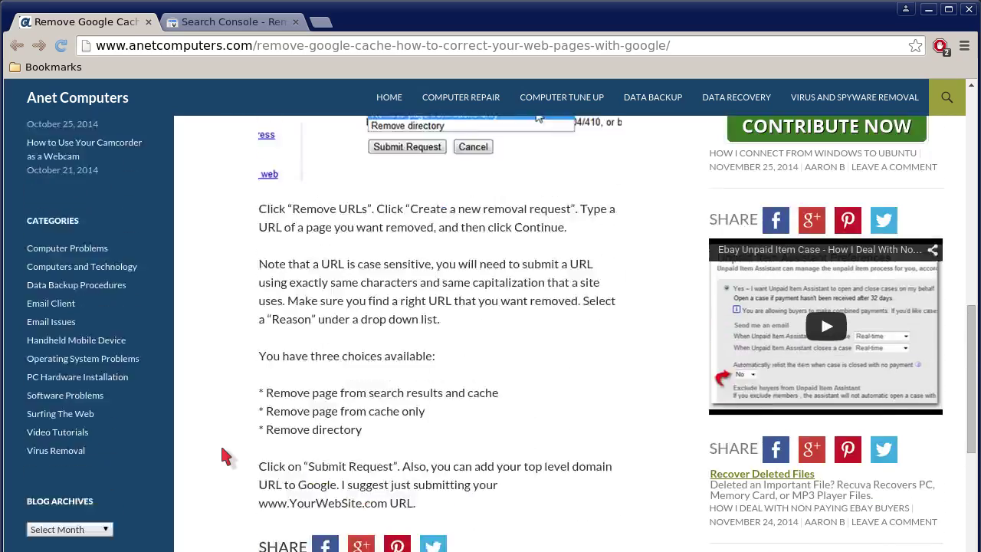
pyautogui.scroll(4, 226, 456)
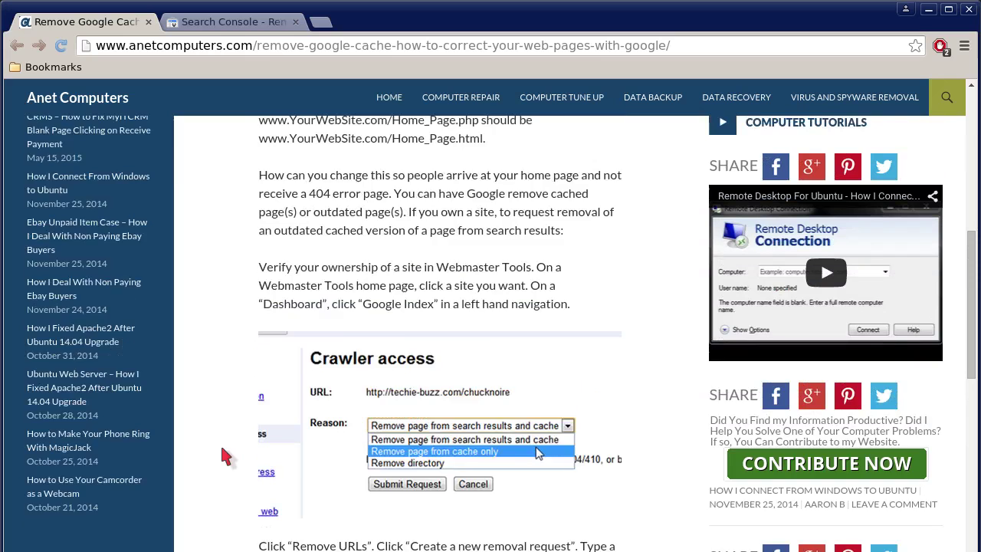
pyautogui.scroll(3, 226, 456)
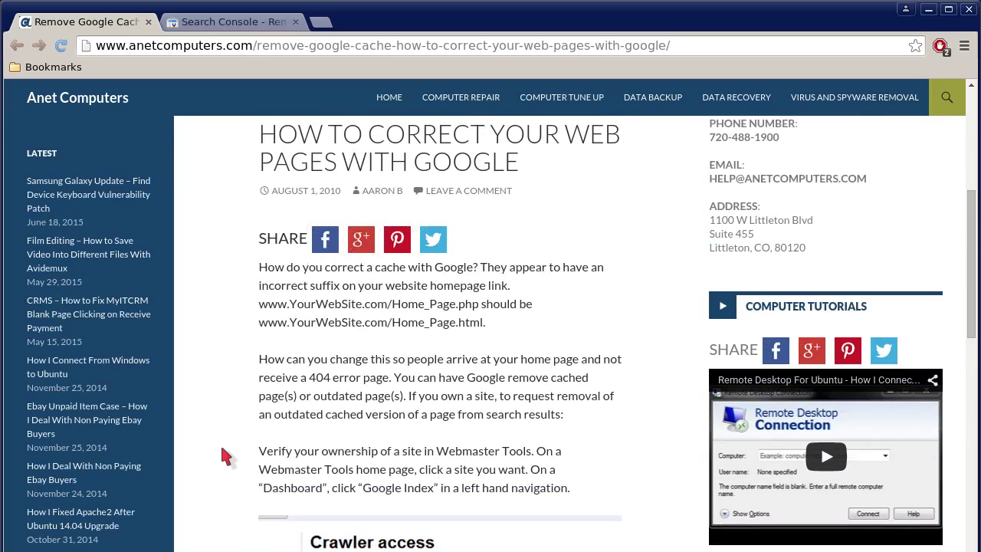
pyautogui.click(219, 22)
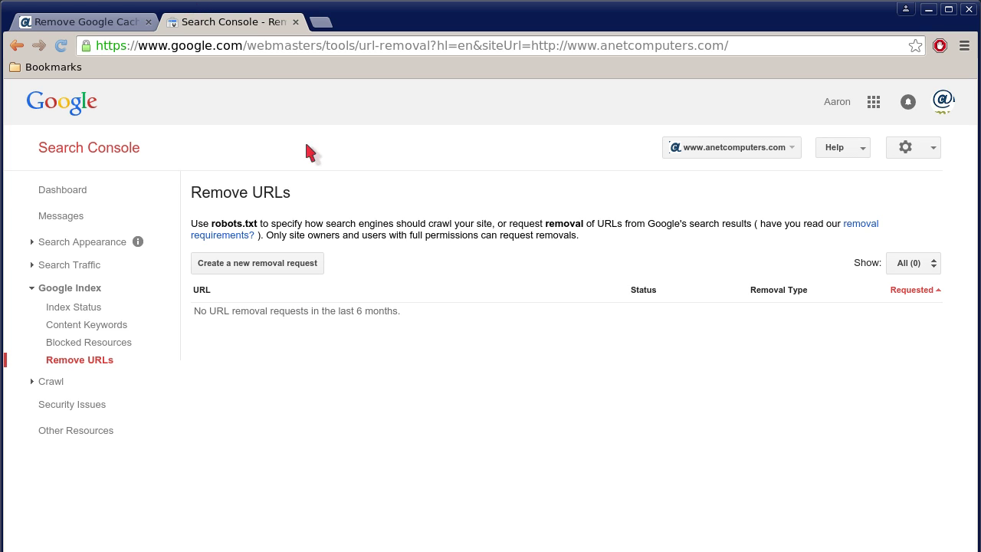
pyautogui.click(300, 265)
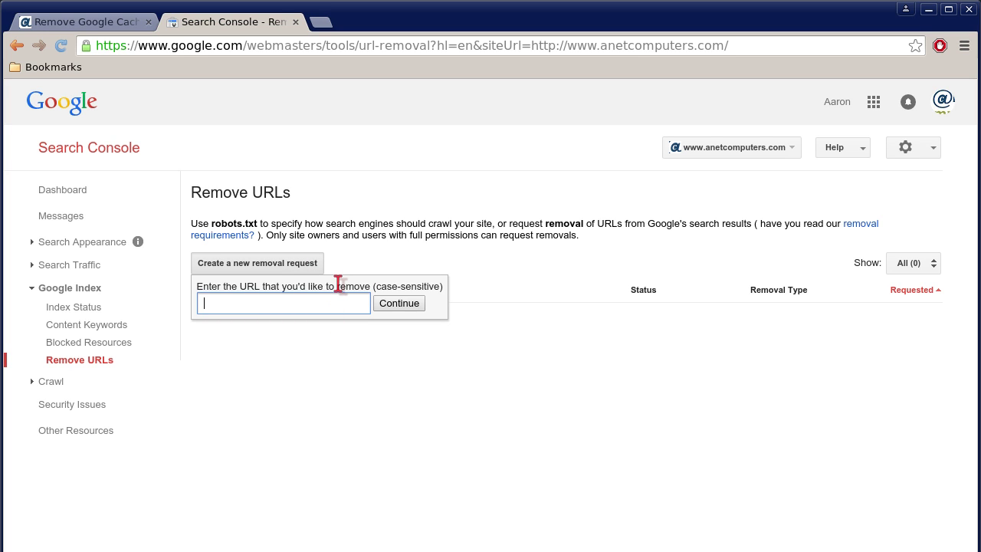
pyautogui.write('www.anetcomputers.com/')
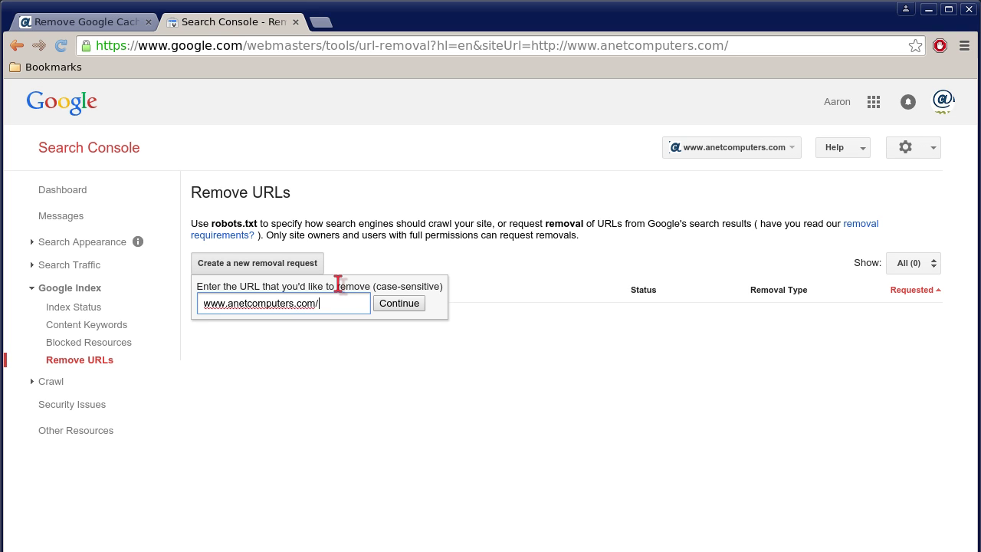
pyautogui.write('test.html')
pyautogui.click(402, 304)
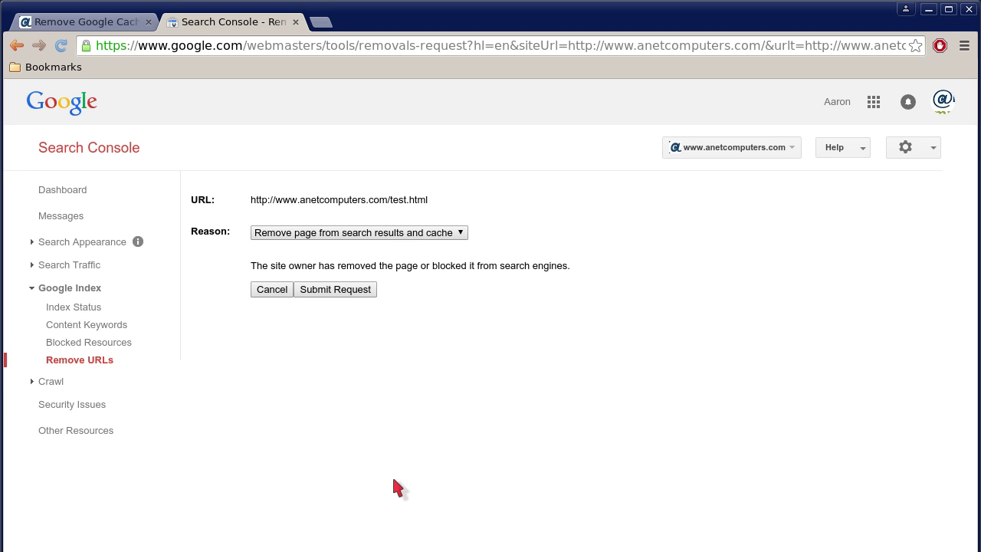
pyautogui.click(462, 234)
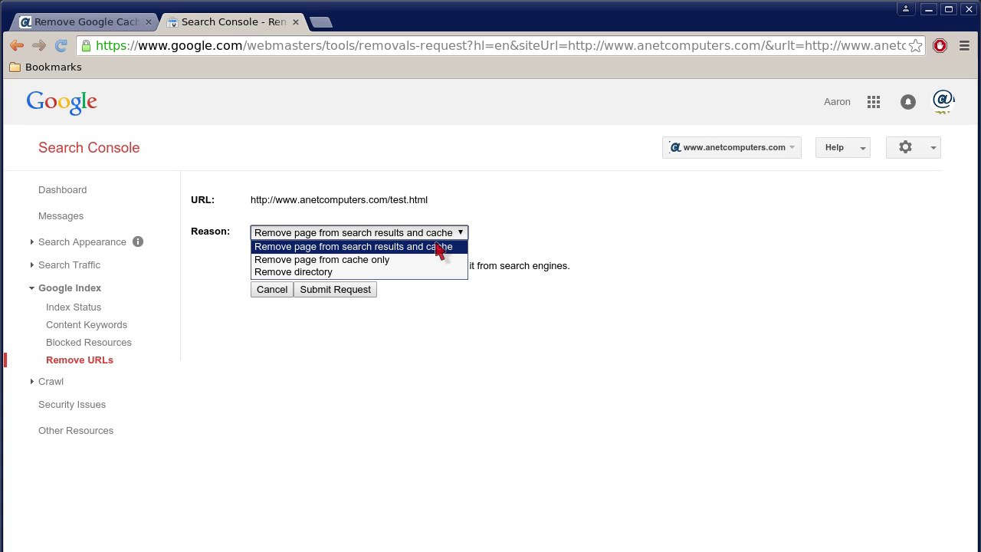
pyautogui.click(429, 375)
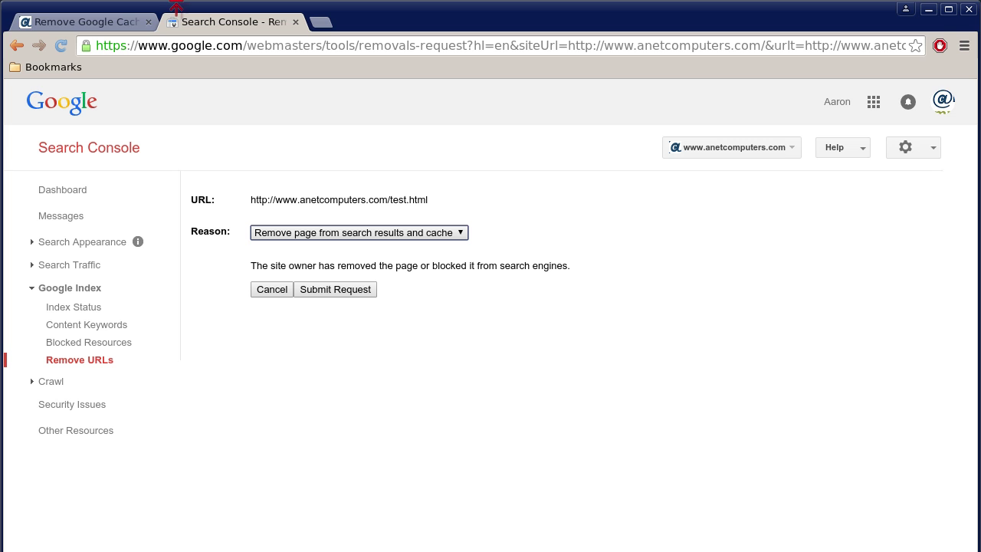
# - Cancel the test.html removal request and go back to the article's crawler access example
pyautogui.click(272, 290)
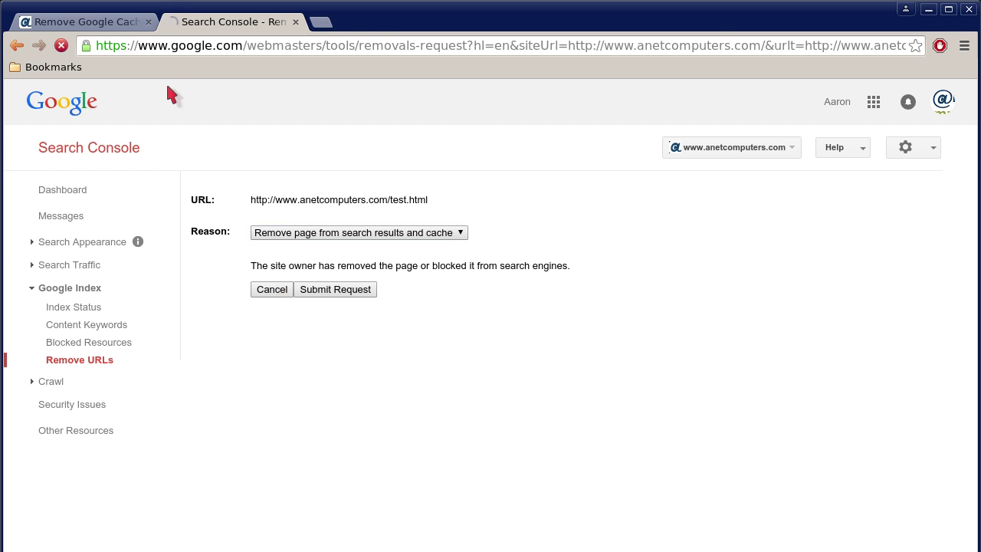
pyautogui.click(120, 22)
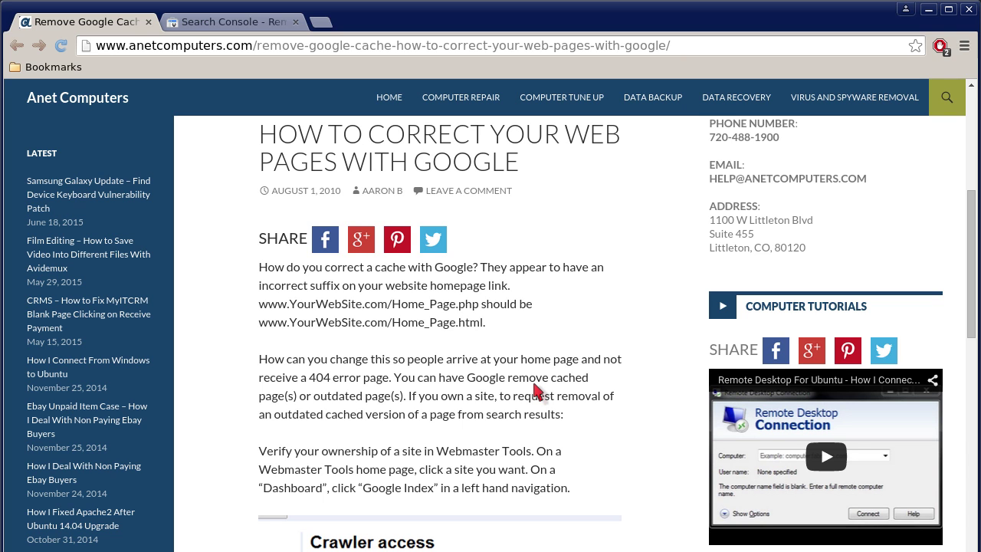
pyautogui.scroll(5, 535, 391)
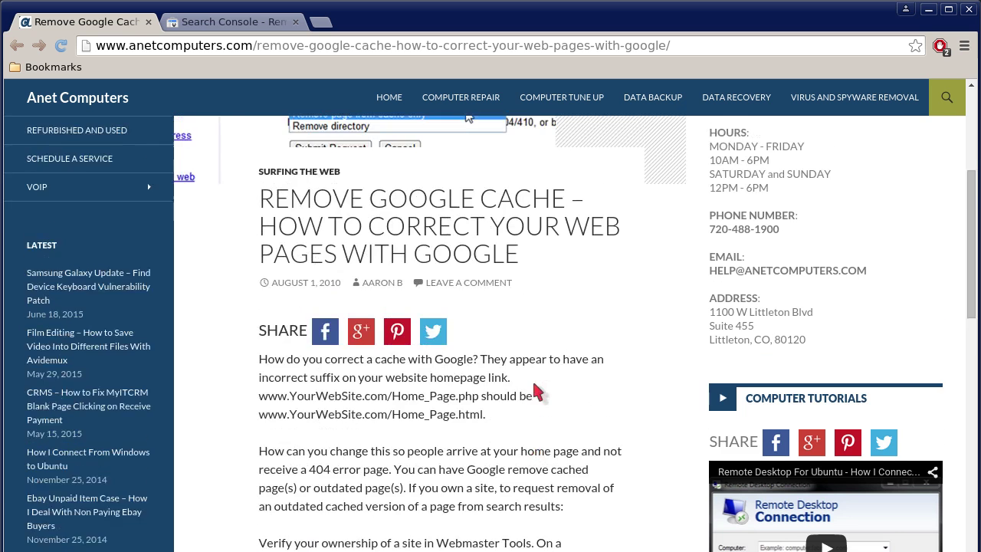
pyautogui.scroll(4, 537, 391)
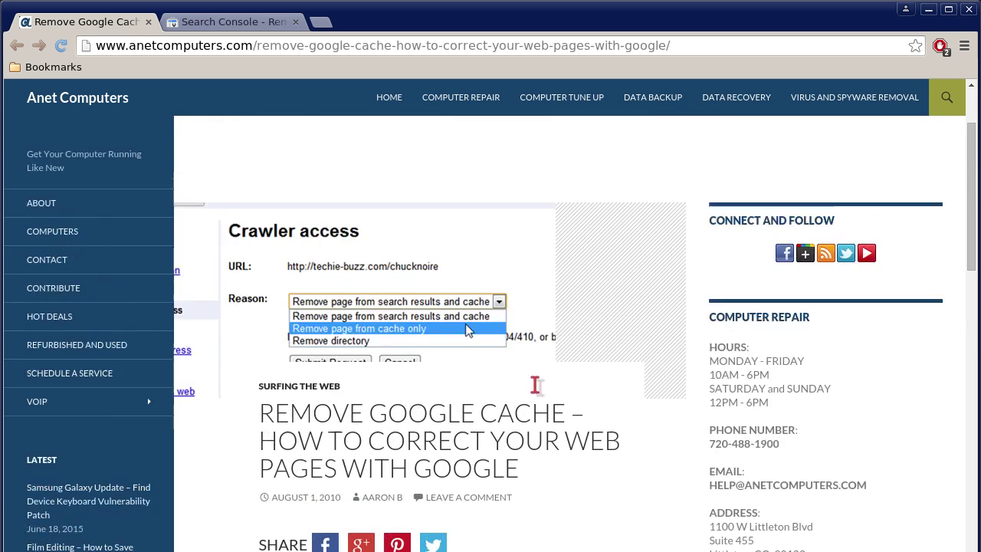
pyautogui.scroll(-3, 534, 390)
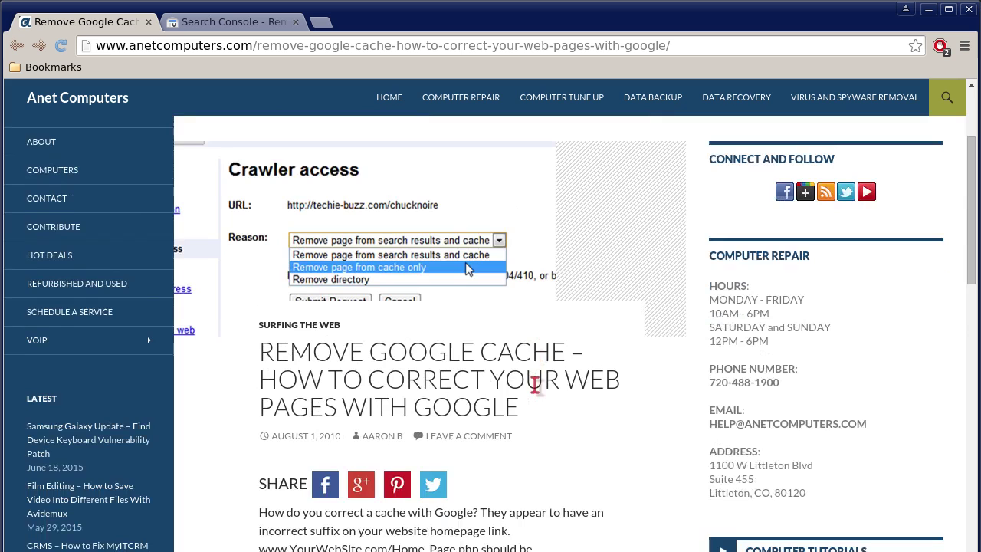